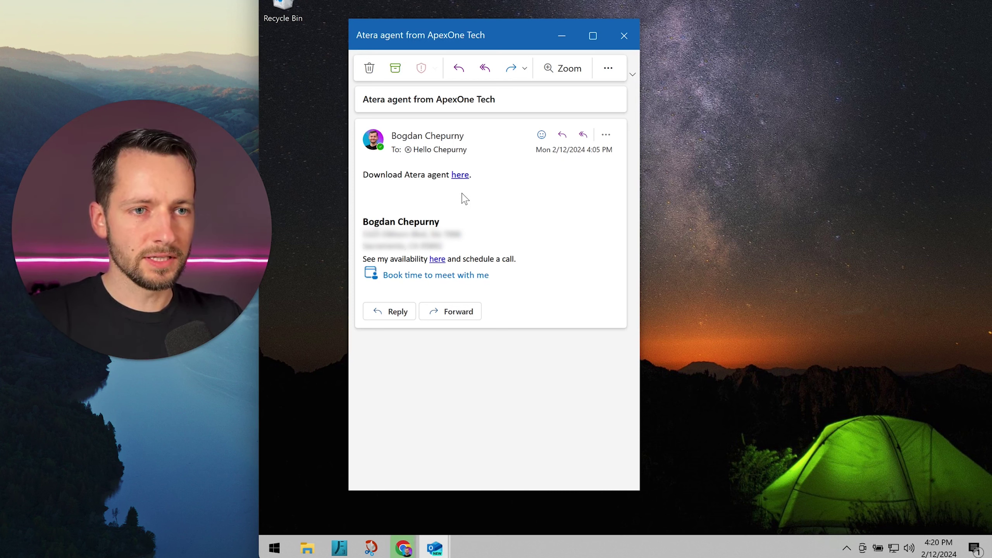
# Follow the 'here' link in the email to download setup_family.msi from Atera.
pyautogui.click(459, 176)
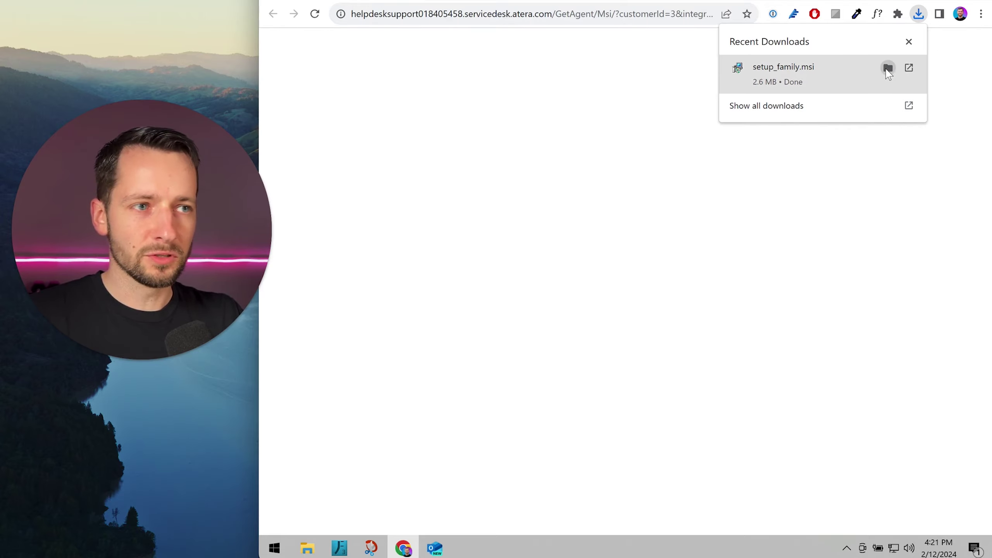
# Show setup_family in the Downloads folder and run Install on it.
pyautogui.click(889, 68)
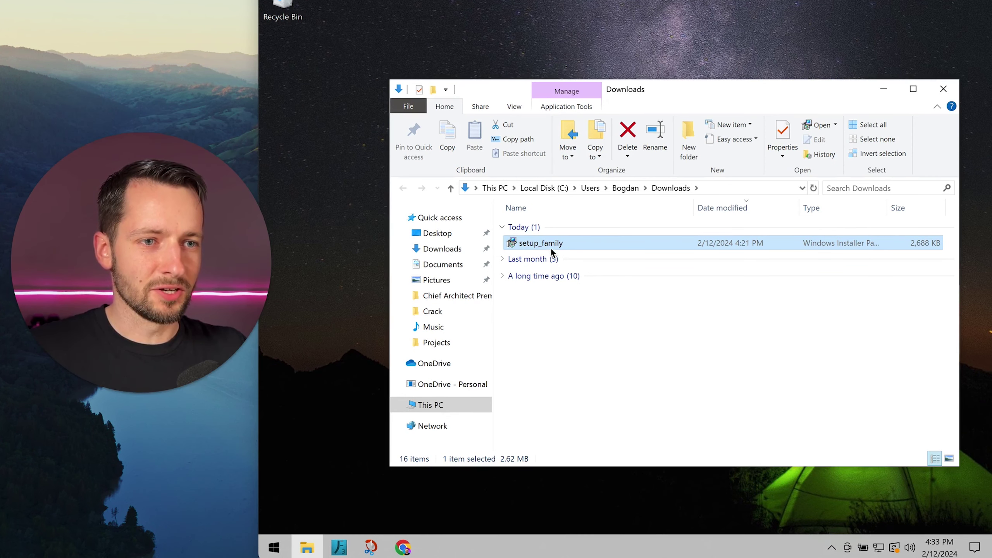
pyautogui.click(551, 243)
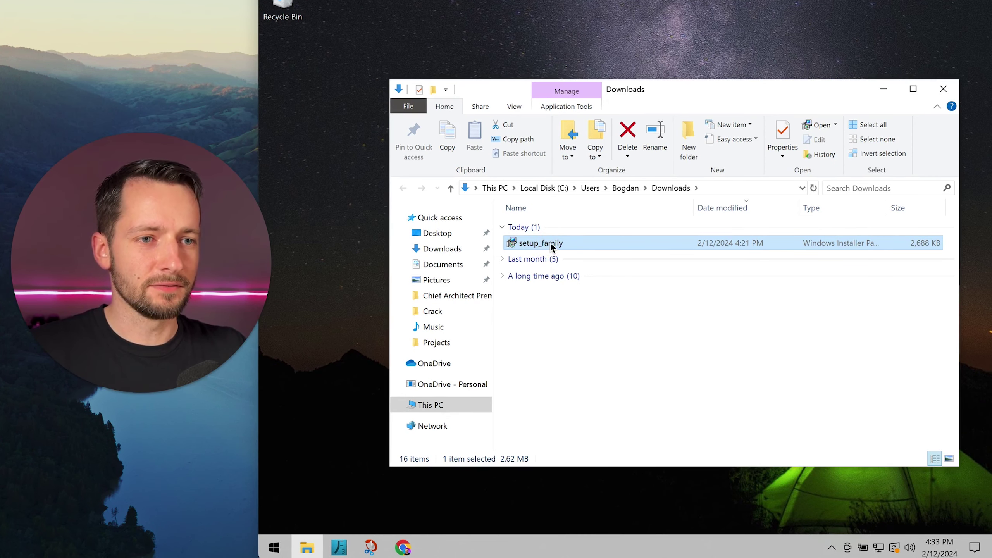
pyautogui.rightClick(551, 243)
pyautogui.click(599, 255)
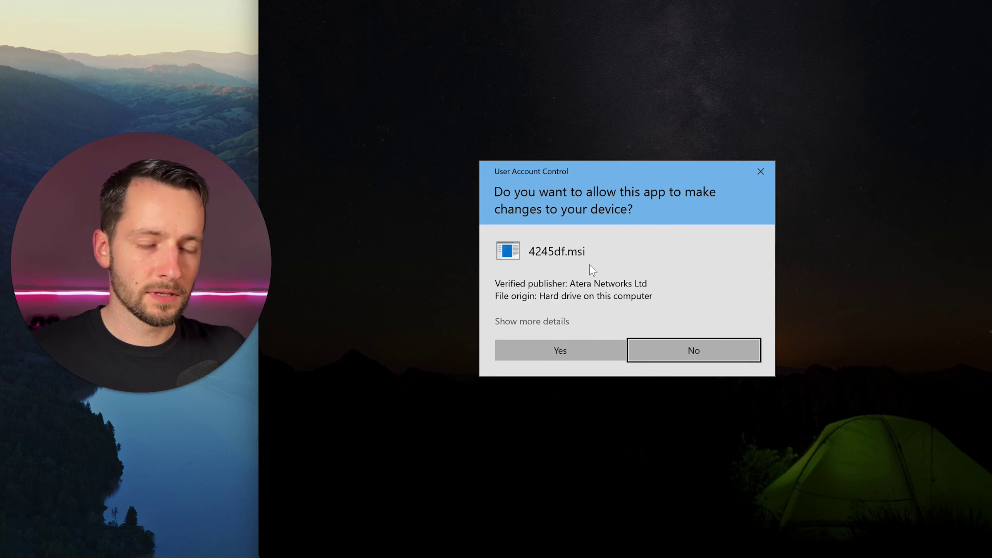
# Approve the Atera Networks Ltd User Account Control prompt with Yes.
pyautogui.click(583, 350)
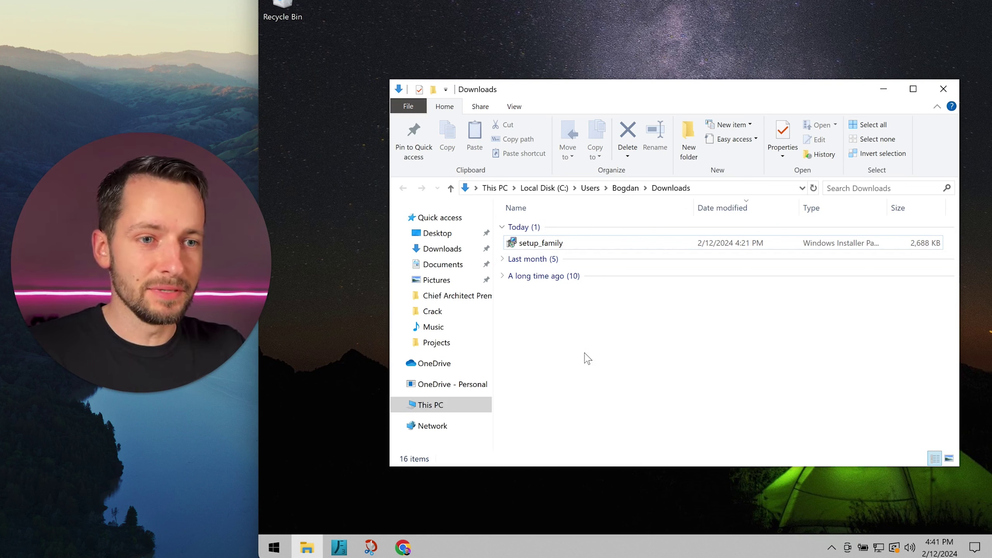
# Browse the Start menu app list and expand the Splashtop Remote group.
pyautogui.click(275, 548)
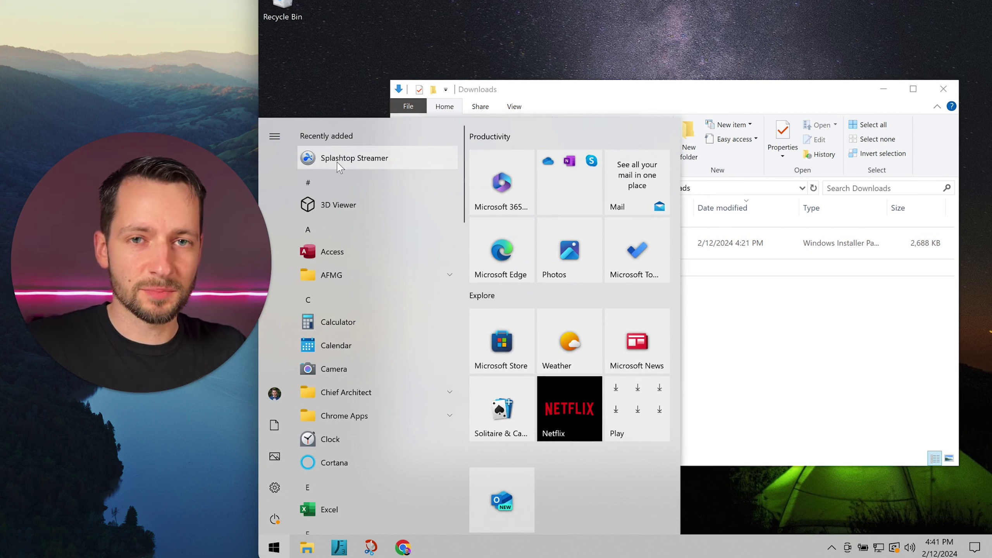
pyautogui.scroll(-5, 403, 386)
pyautogui.scroll(-3, 406, 407)
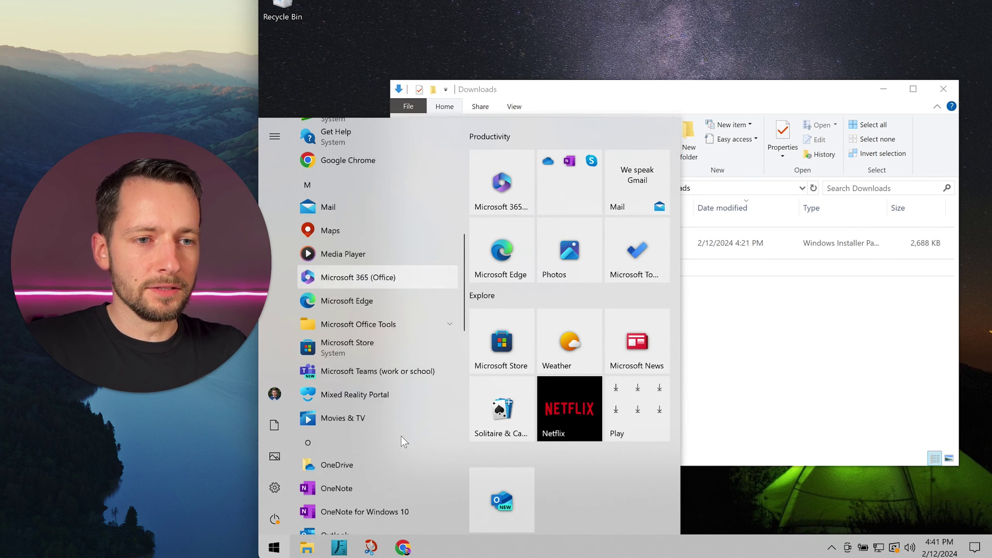
pyautogui.scroll(-2, 401, 402)
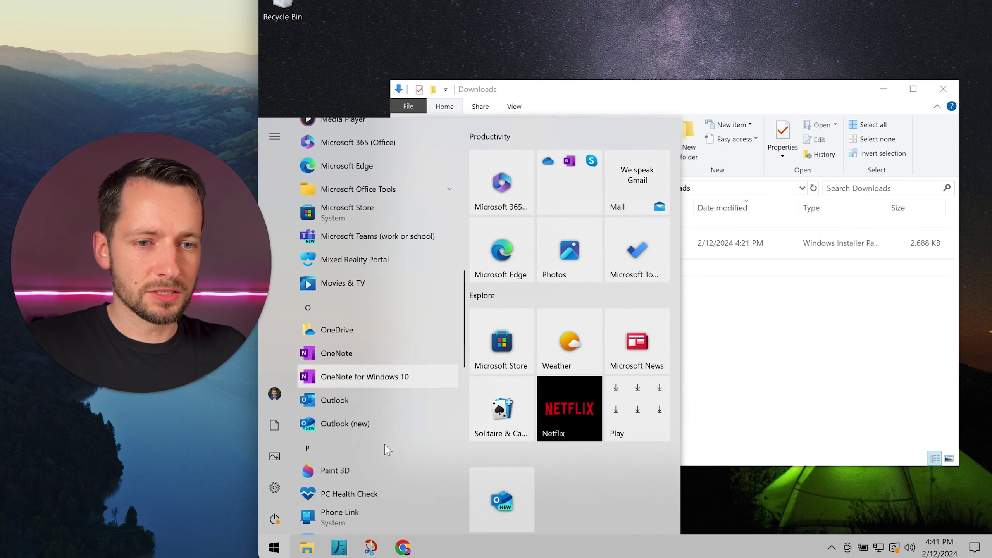
pyautogui.scroll(-1, 368, 492)
pyautogui.scroll(-3, 369, 493)
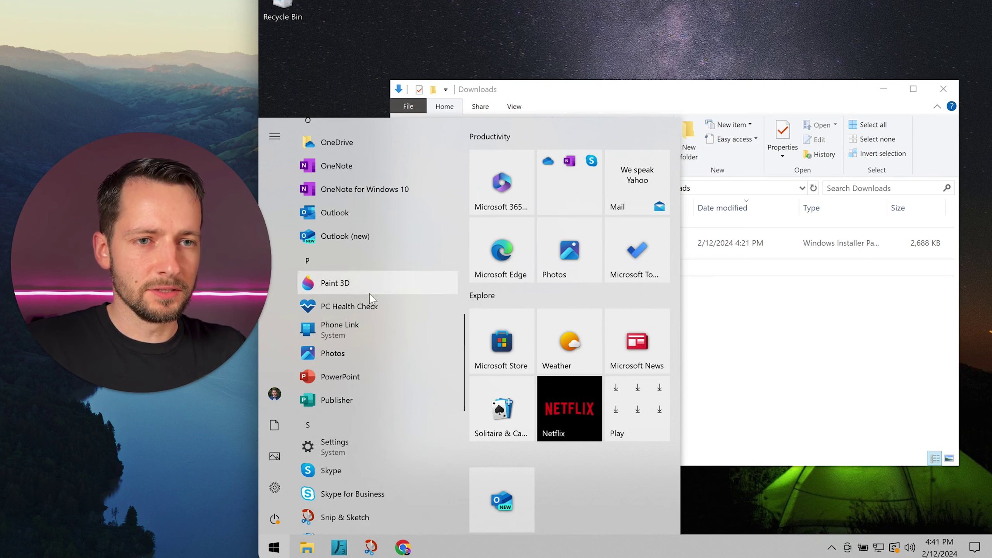
pyautogui.scroll(2, 371, 313)
pyautogui.scroll(-2, 378, 380)
pyautogui.scroll(-3, 378, 379)
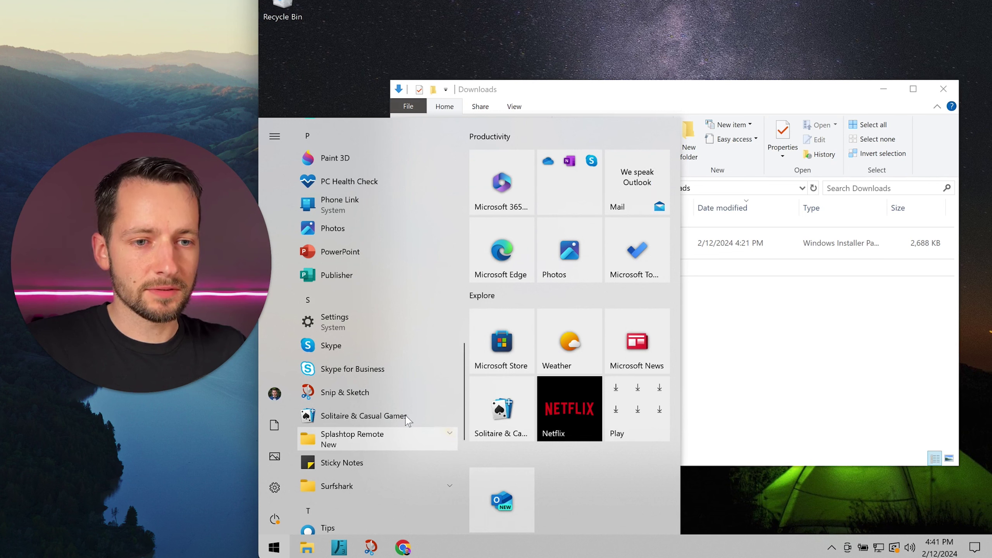
pyautogui.click(450, 435)
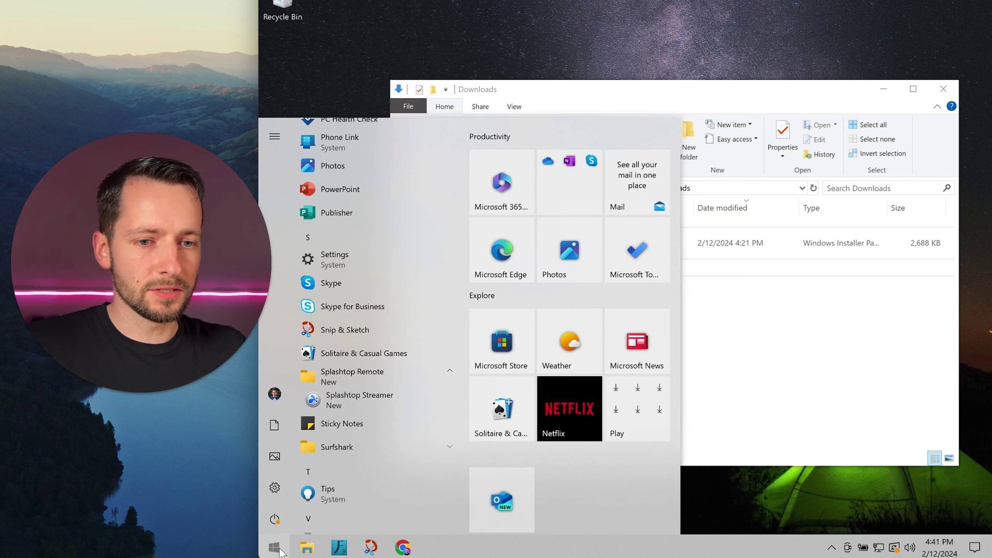
# Search the Start menu for 'splashtop' to find Splashtop Streamer.
pyautogui.click(274, 547)
pyautogui.click(274, 547)
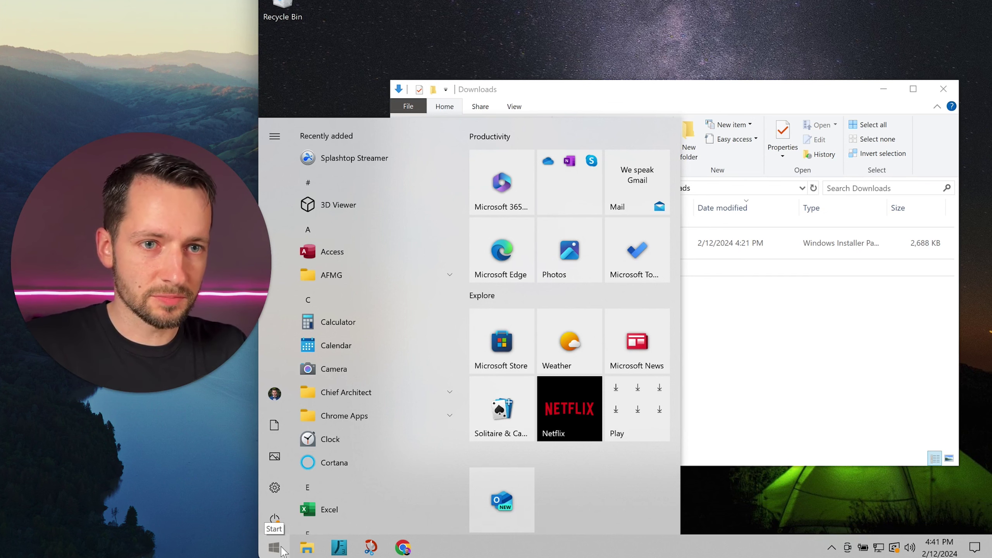
pyautogui.write('splashtop')
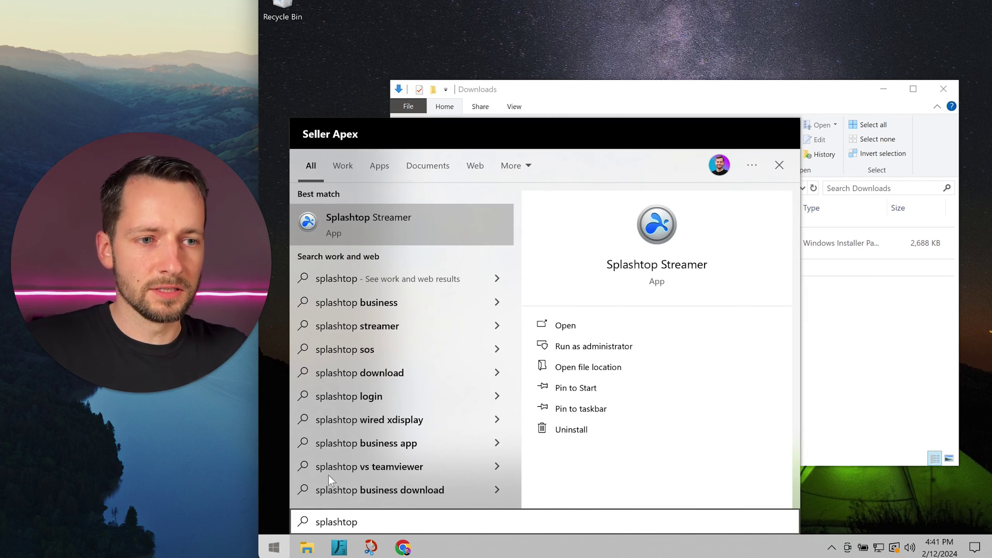
# Launch Splashtop Streamer and view its Settings page with auto launch and never-sleep options.
pyautogui.click(550, 322)
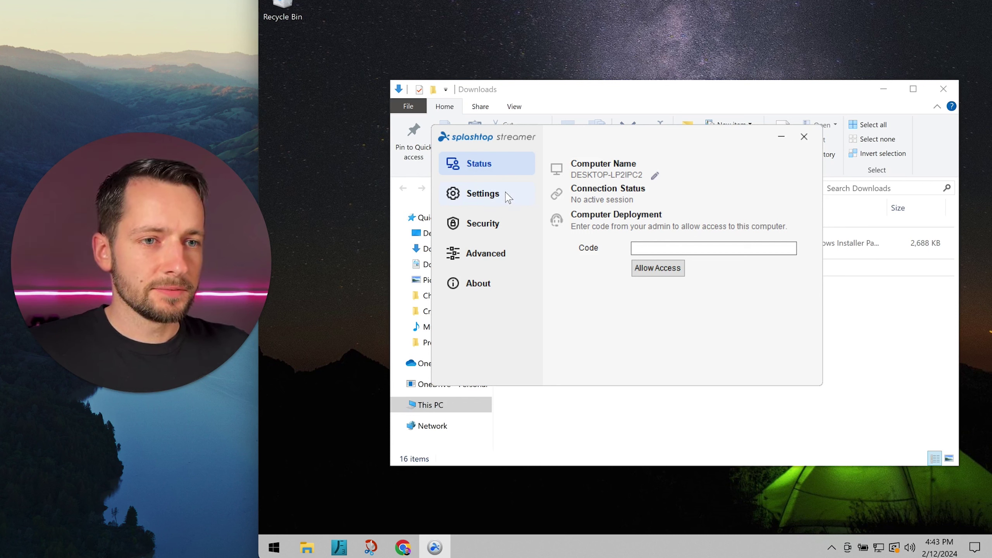
pyautogui.click(505, 197)
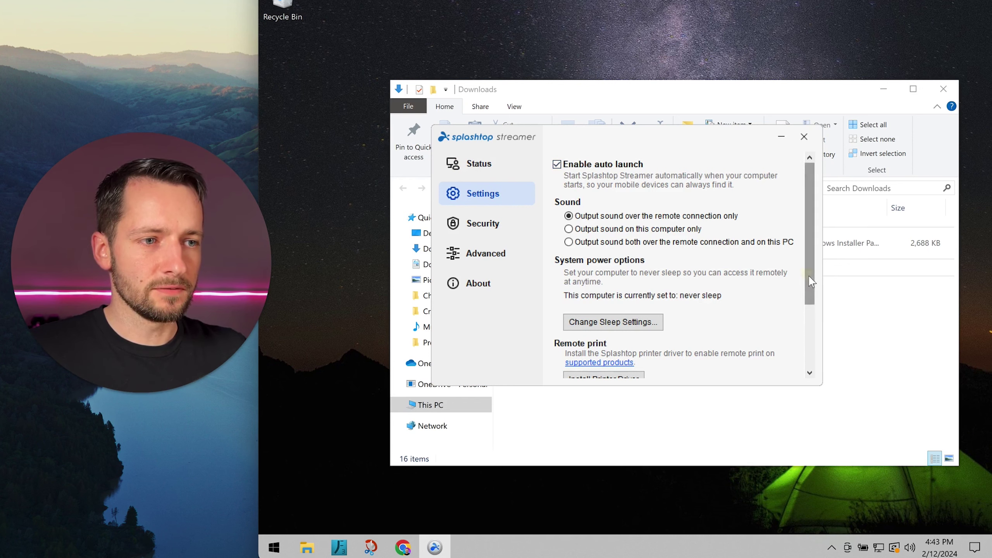
pyautogui.moveTo(801, 288); pyautogui.dragTo(805, 261)
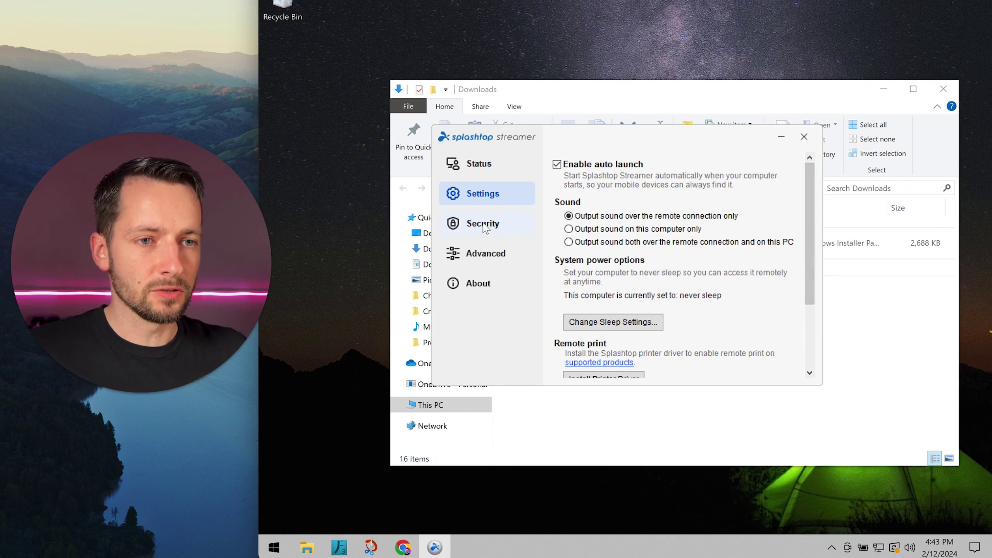
# Show the Security page down to the Request permission to connect options.
pyautogui.click(522, 223)
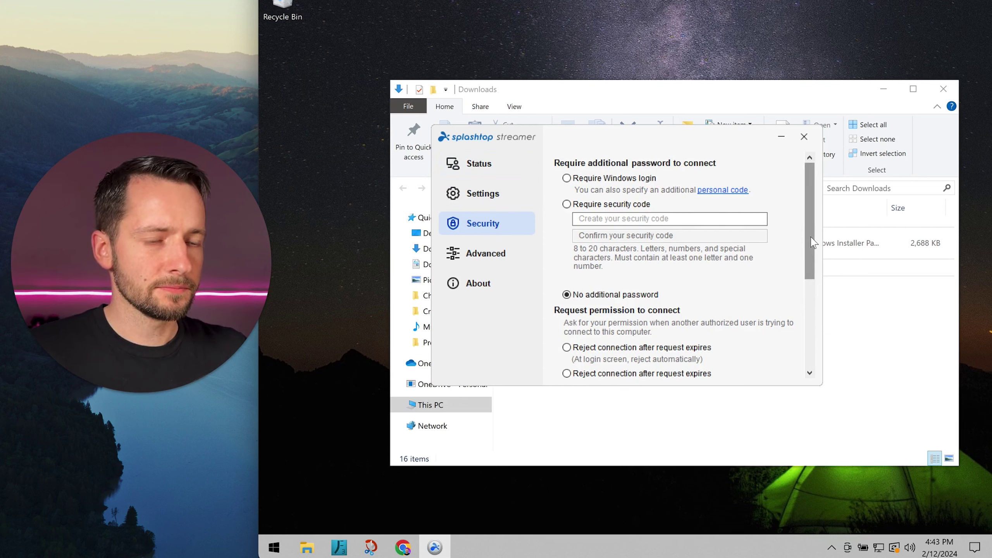
pyautogui.moveTo(811, 222); pyautogui.dragTo(810, 260)
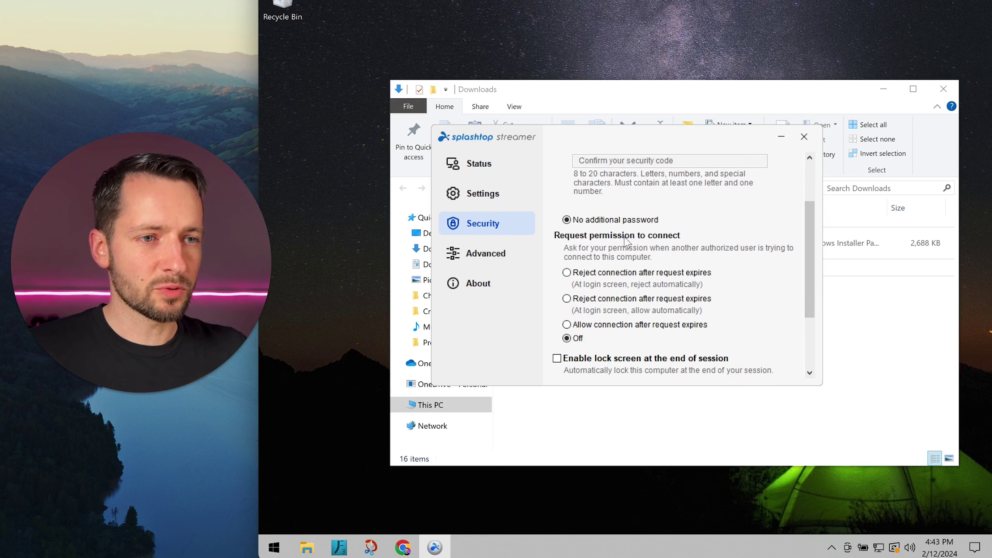
pyautogui.click(657, 242)
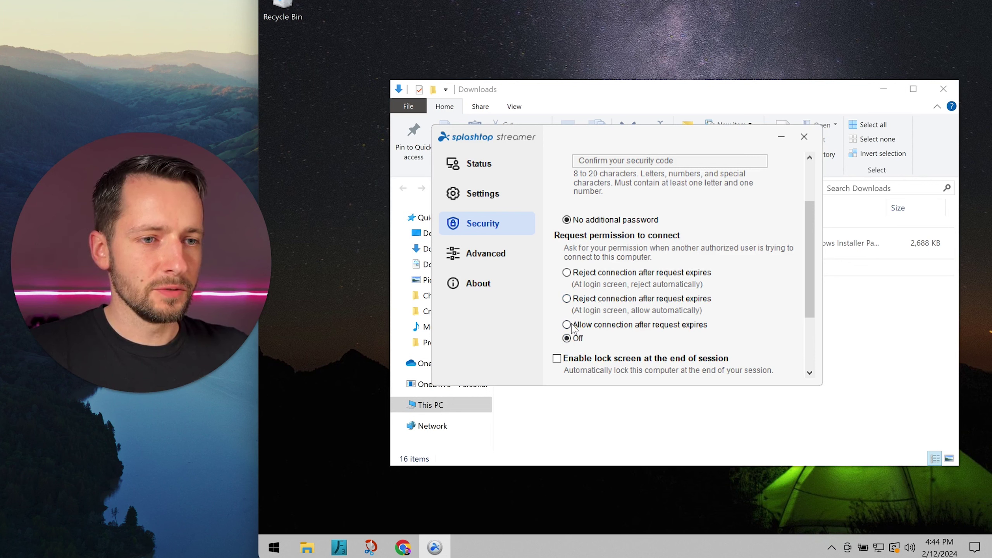
# Choose 'Allow connection after request expires' under Request permission to connect.
pyautogui.click(575, 325)
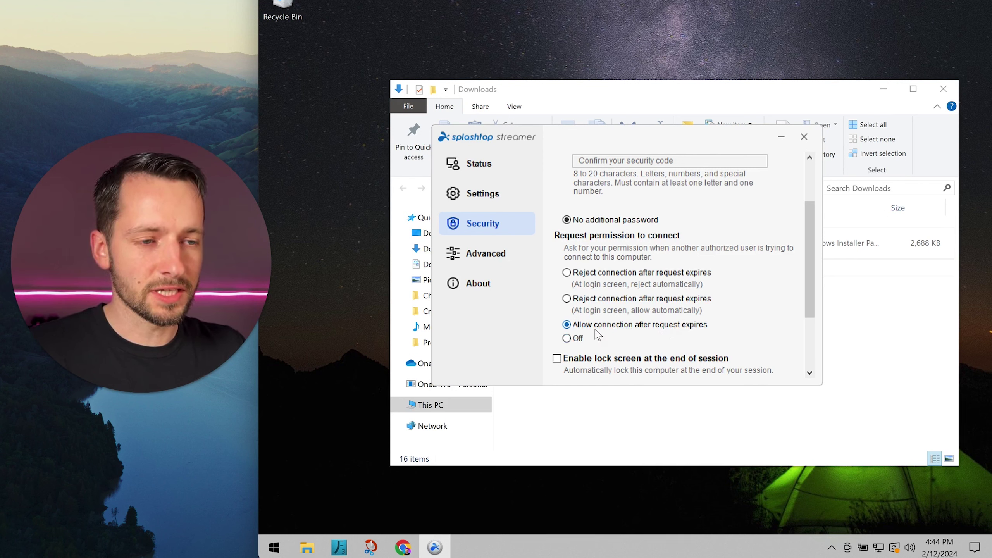
pyautogui.scroll(-3, 713, 332)
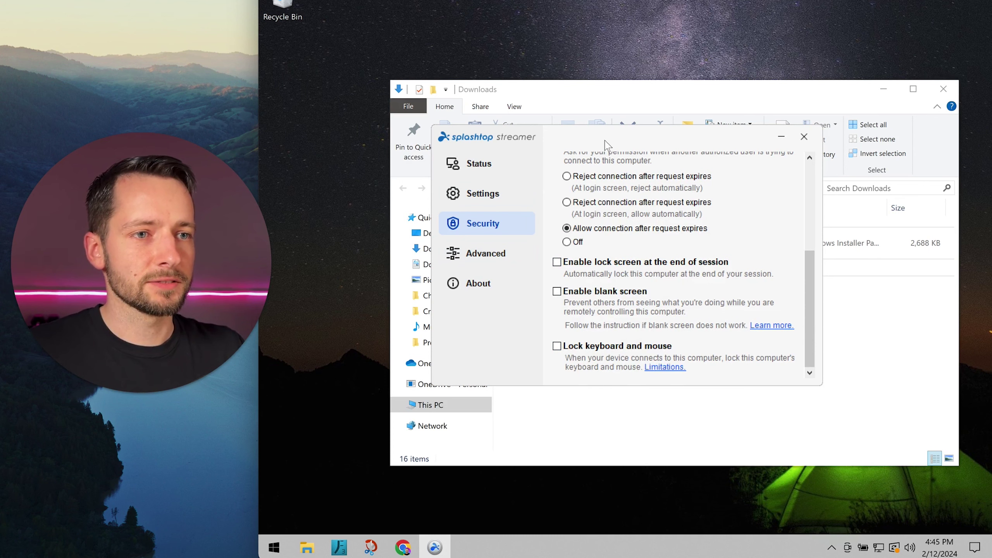
# Close Splashtop Streamer, delete setup_family from Downloads, and check the hidden tray icons.
pyautogui.click(804, 136)
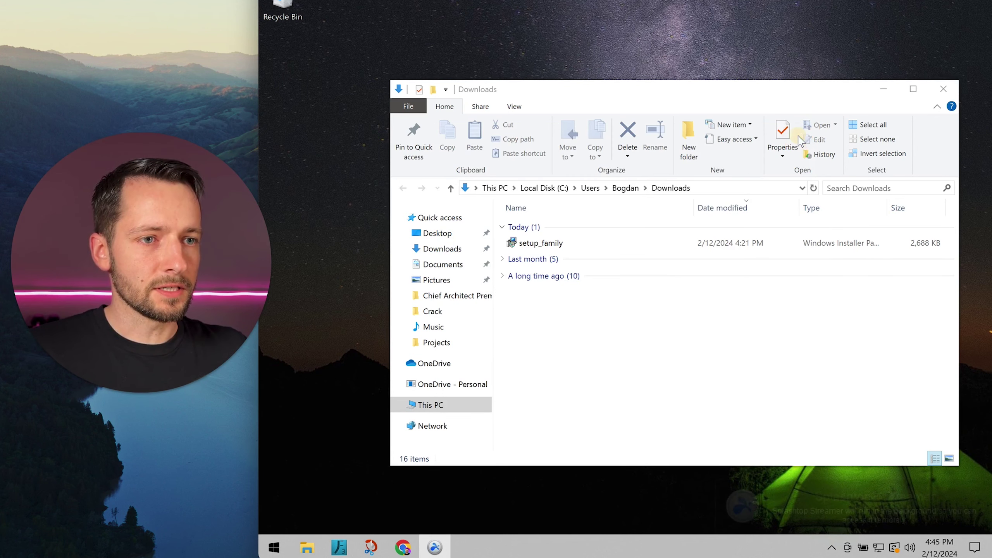
pyautogui.click(554, 244)
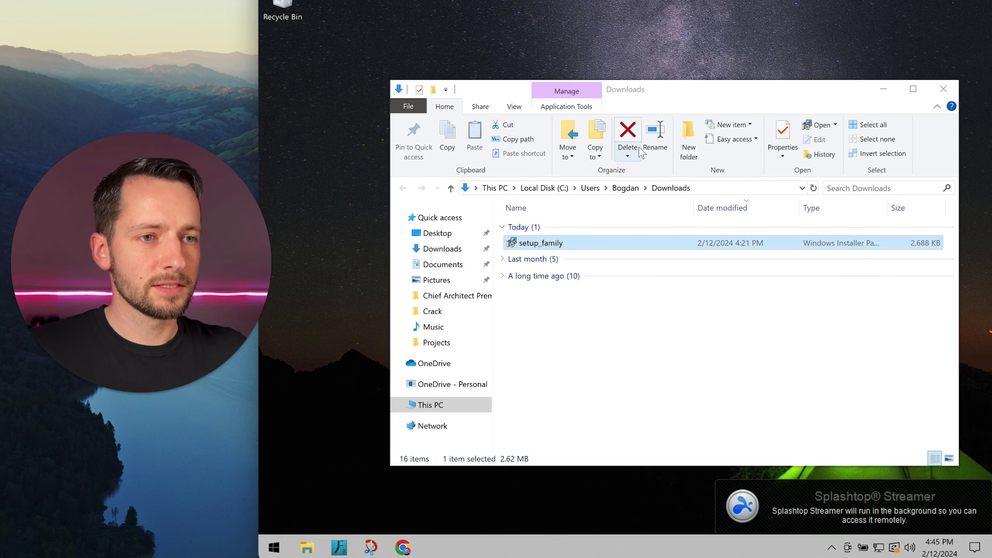
pyautogui.click(627, 131)
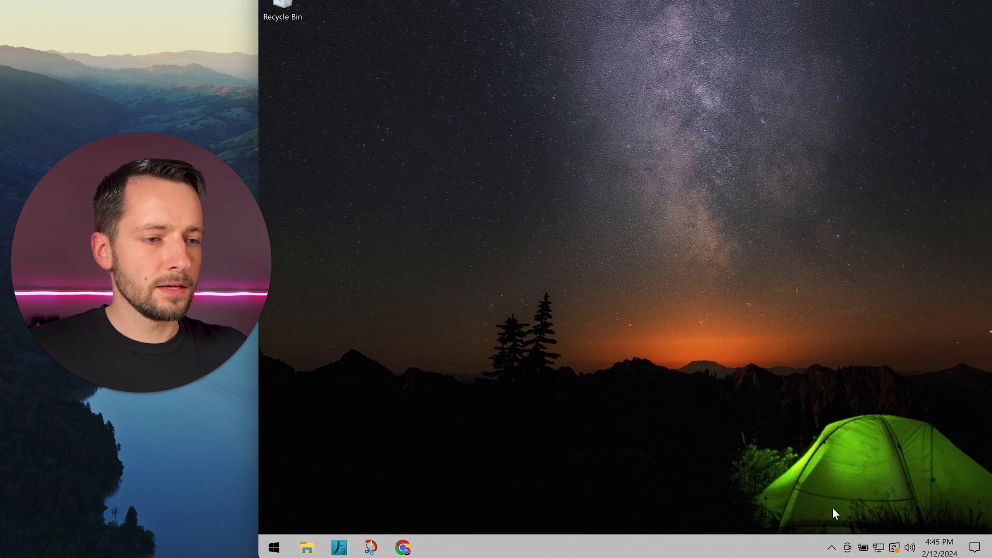
pyautogui.click(832, 548)
pyautogui.click(832, 548)
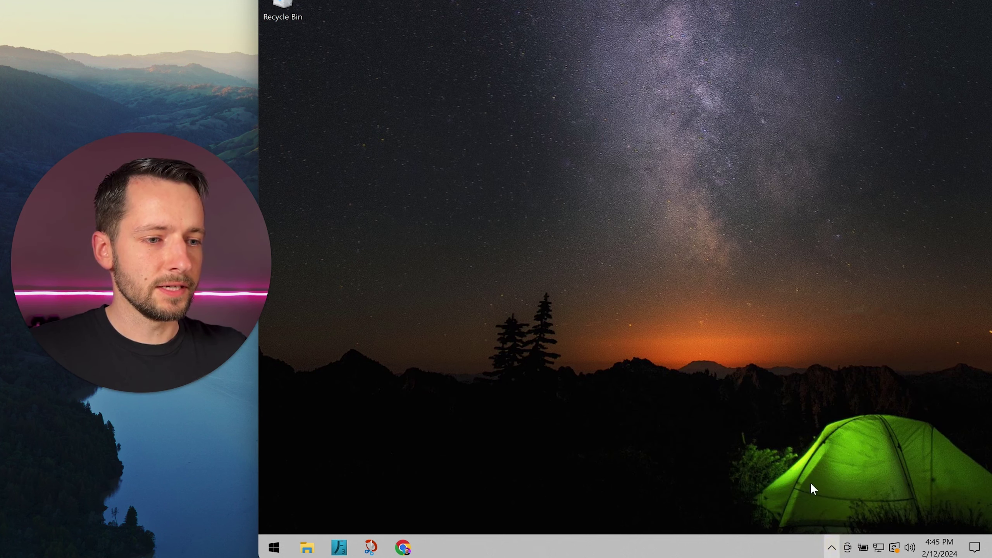